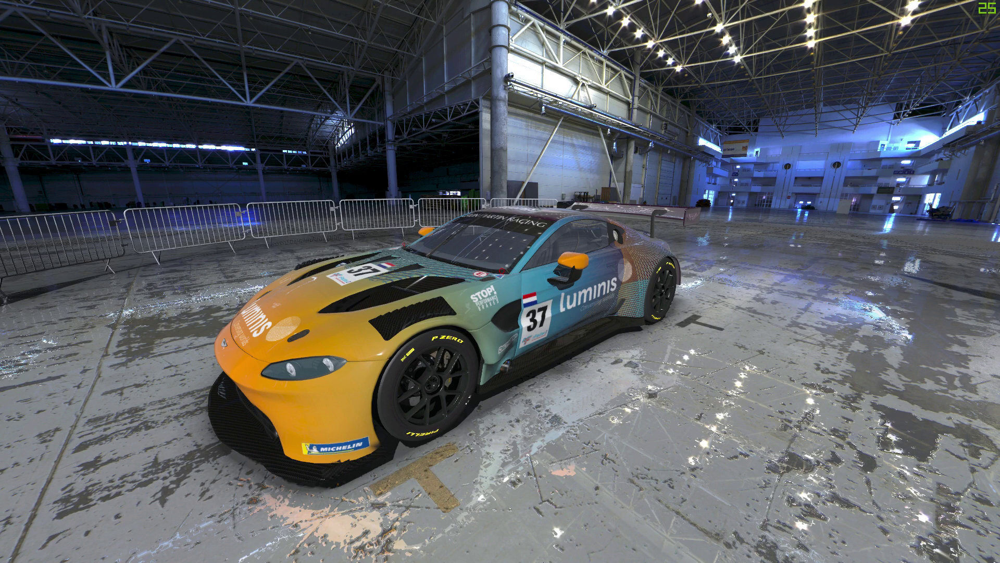
# Exit the full-screen car view to restore the Upgrades, Loose Skin Directory and Car Paint panel.
pyautogui.press('Return')
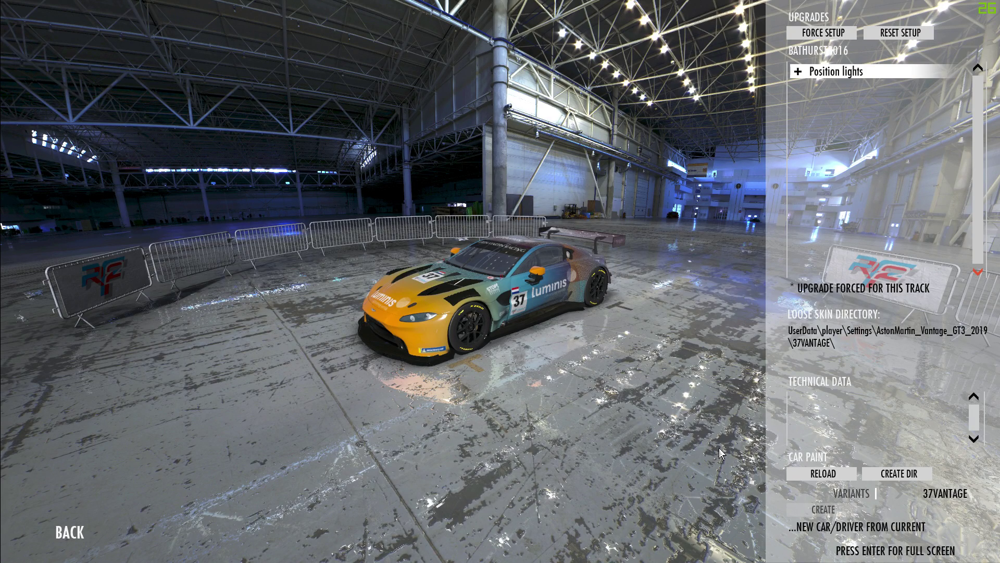
# Switch the car paint variant to ALT and start a new car/driver entry from it.
pyautogui.moveTo(917, 500)
pyautogui.click(899, 494)
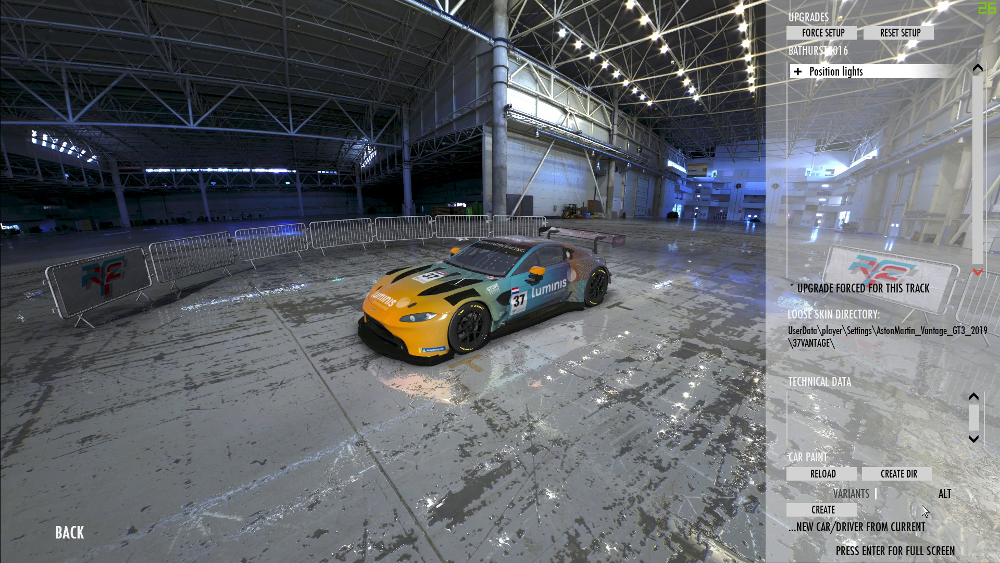
pyautogui.click(832, 510)
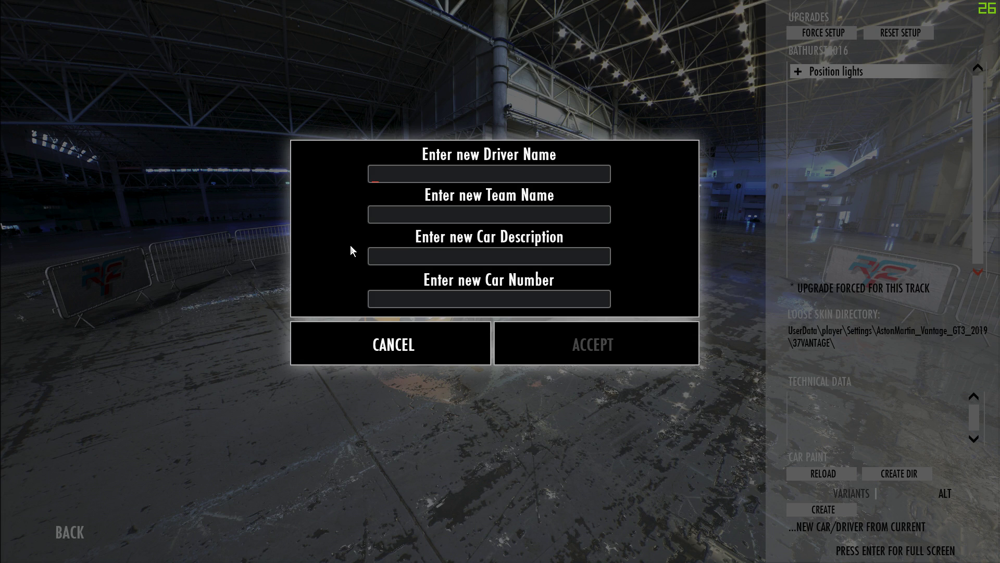
# Enter the driver's name, team AM Motorsports, description 'AM MSP' and car number 69.
pyautogui.write('Dave')
pyautogui.write('A')
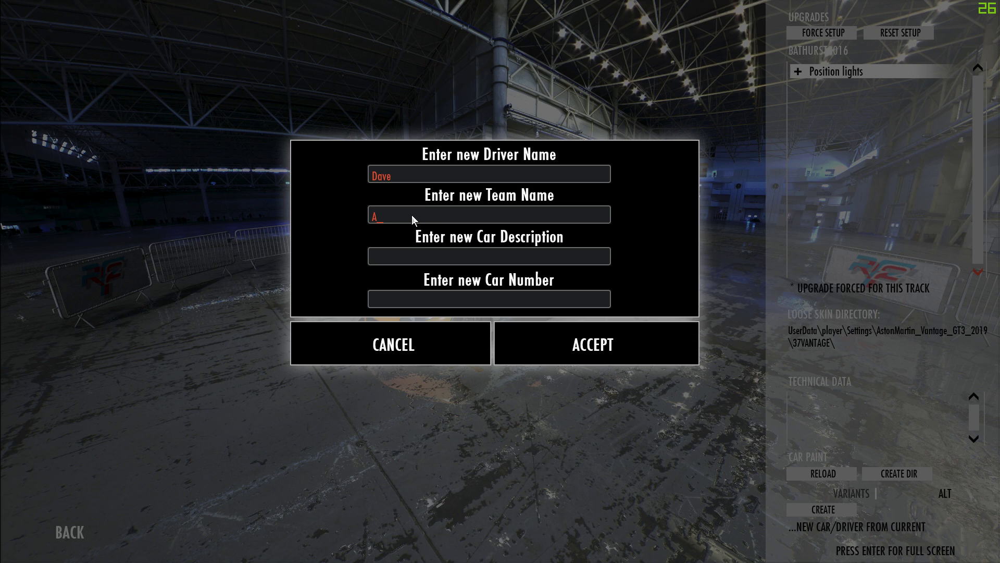
pyautogui.write('M Mo')
pyautogui.write('torsp')
pyautogui.write('orts')
pyautogui.write('AM')
pyautogui.write(' MSP')
pyautogui.write('DAVE')
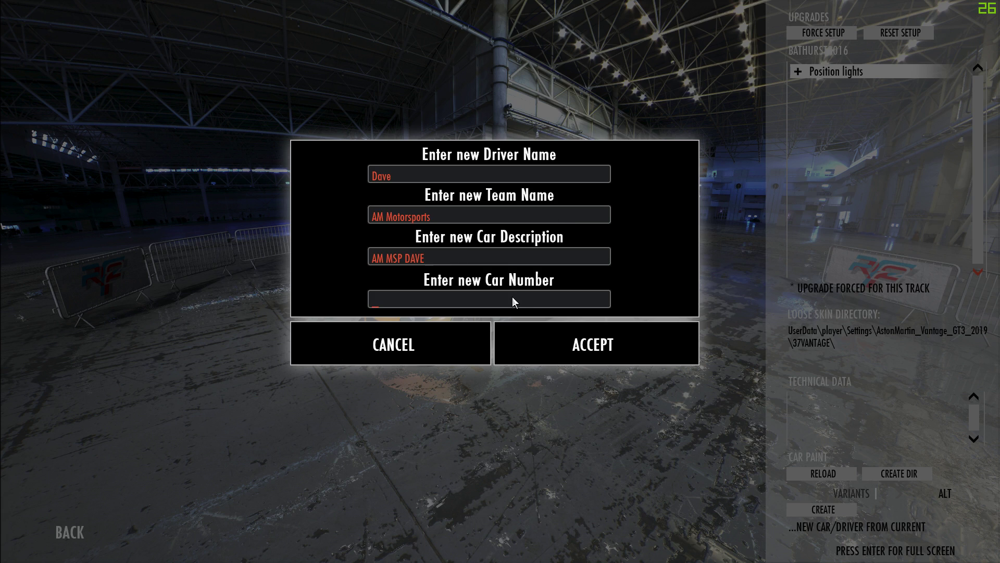
pyautogui.write('69')
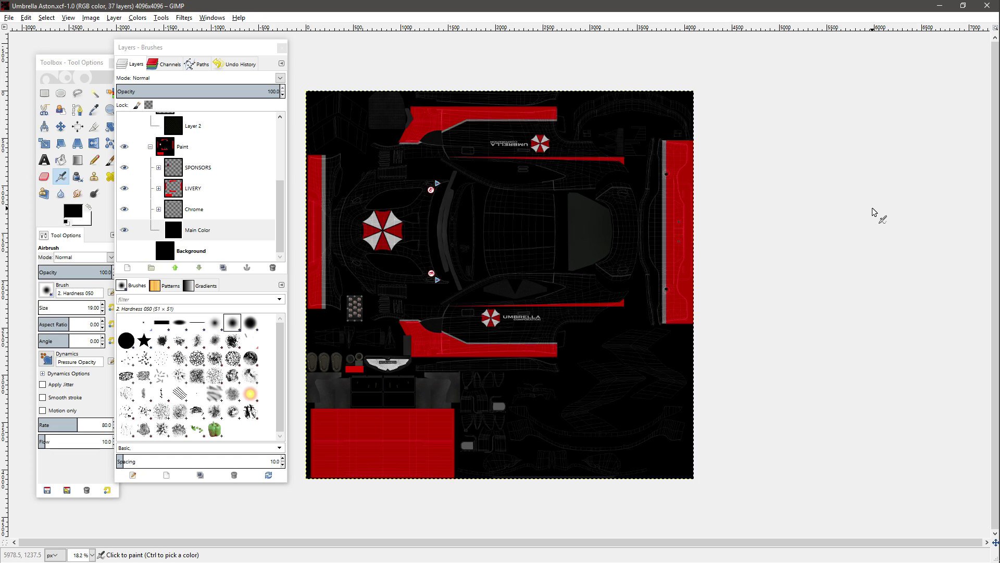
pyautogui.click(208, 236)
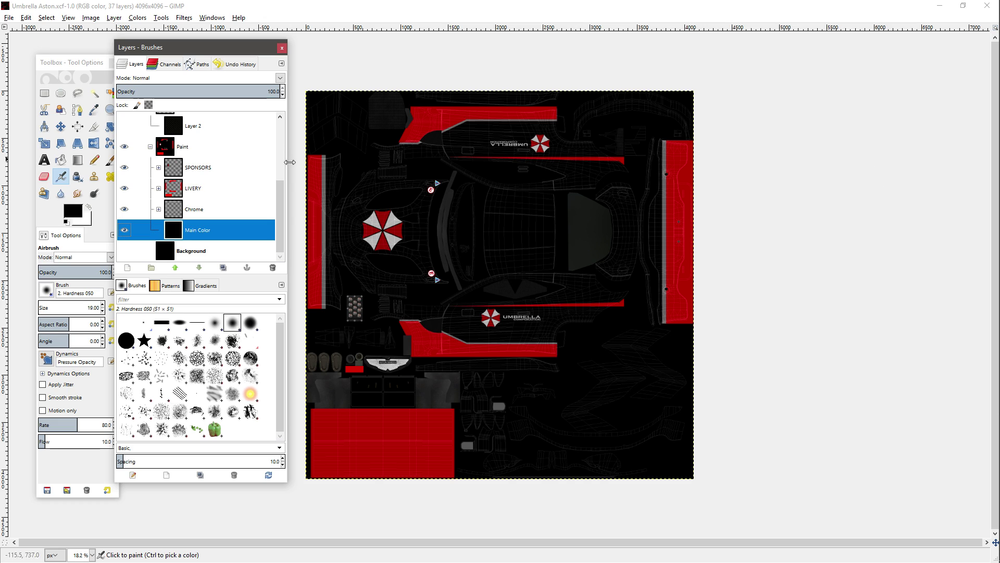
pyautogui.click(232, 146)
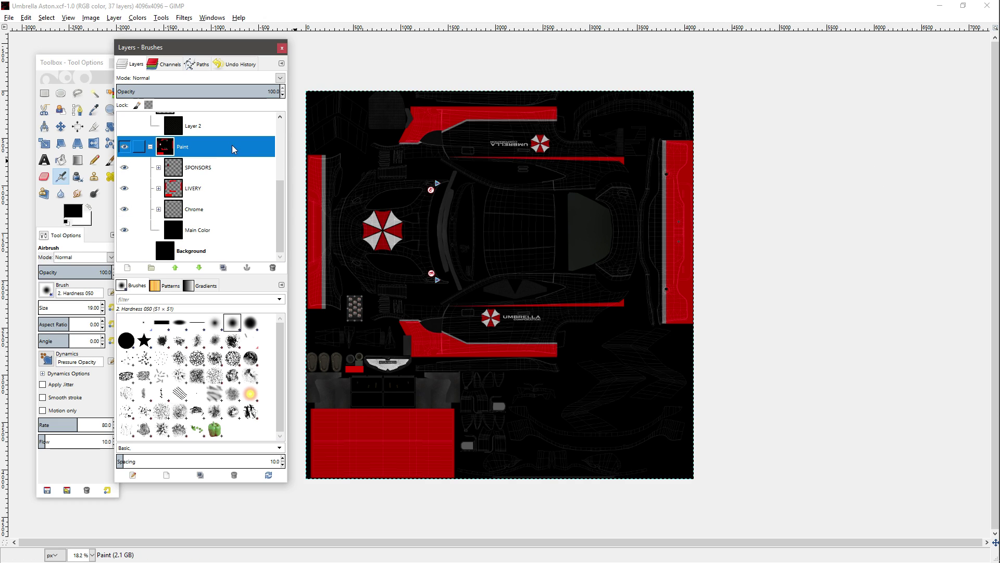
pyautogui.rightClick(232, 146)
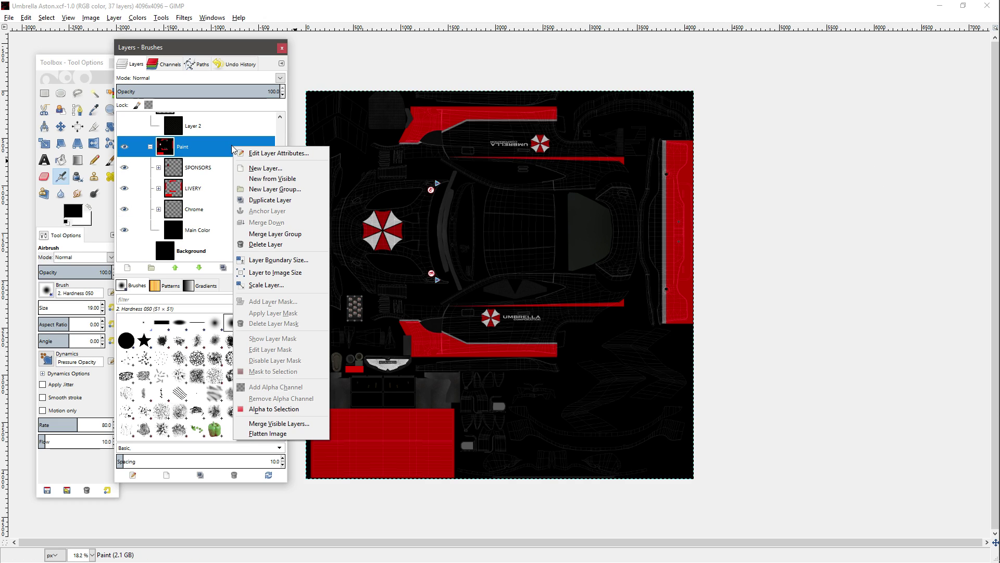
pyautogui.click(254, 189)
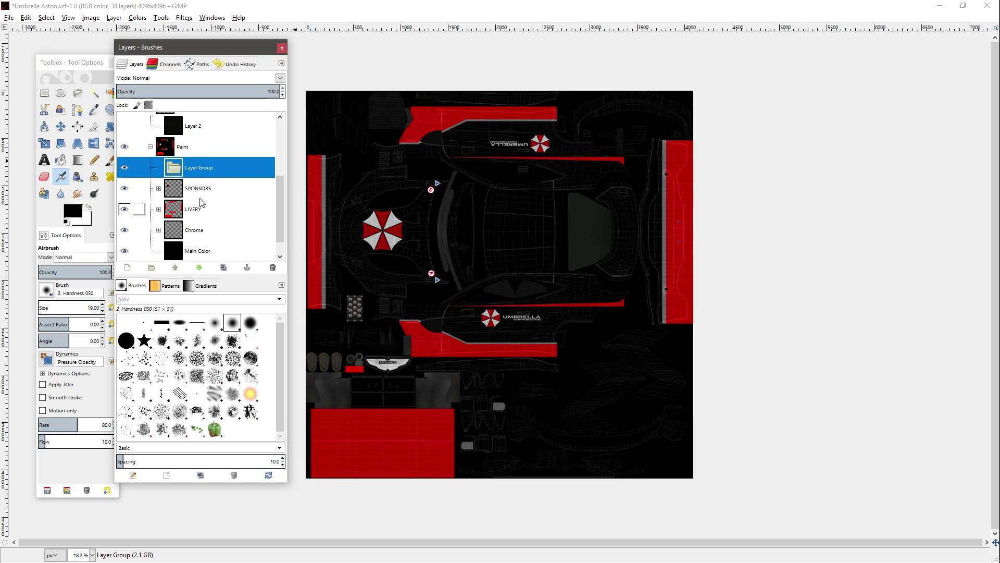
pyautogui.rightClick(202, 166)
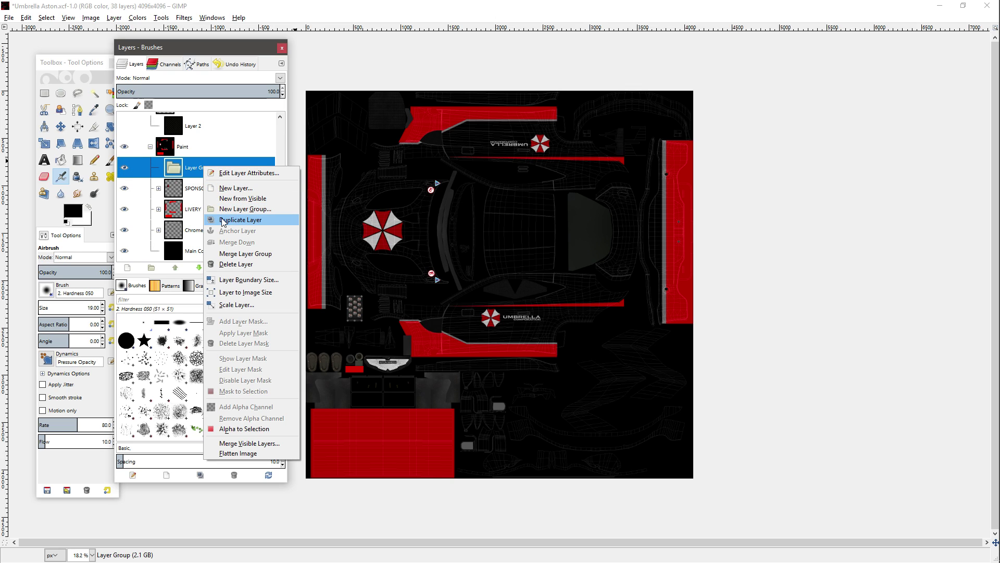
pyautogui.click(229, 264)
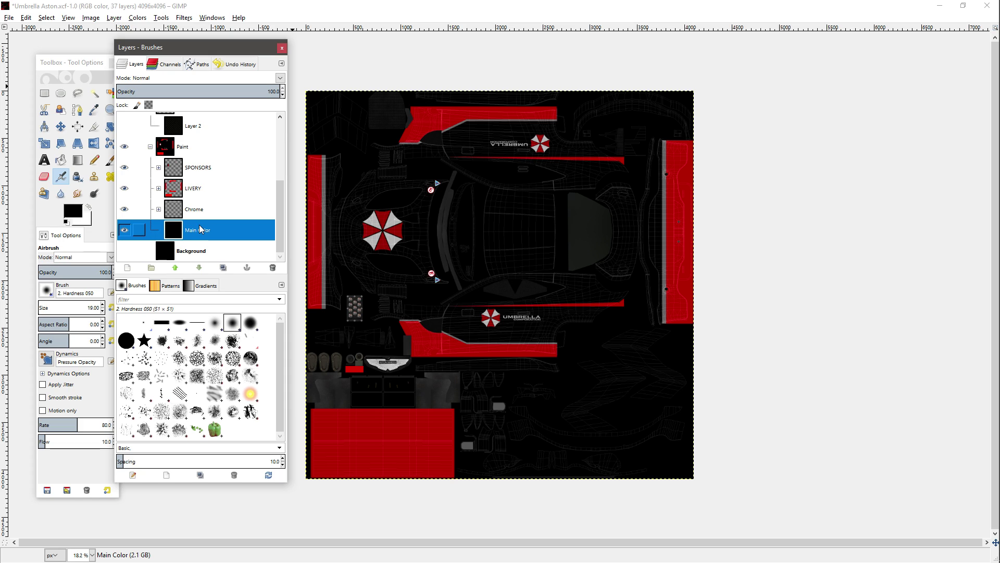
# Expand the Region layer group and rename Region 01 to LIVERY #1.
pyautogui.scroll(5, 241, 147)
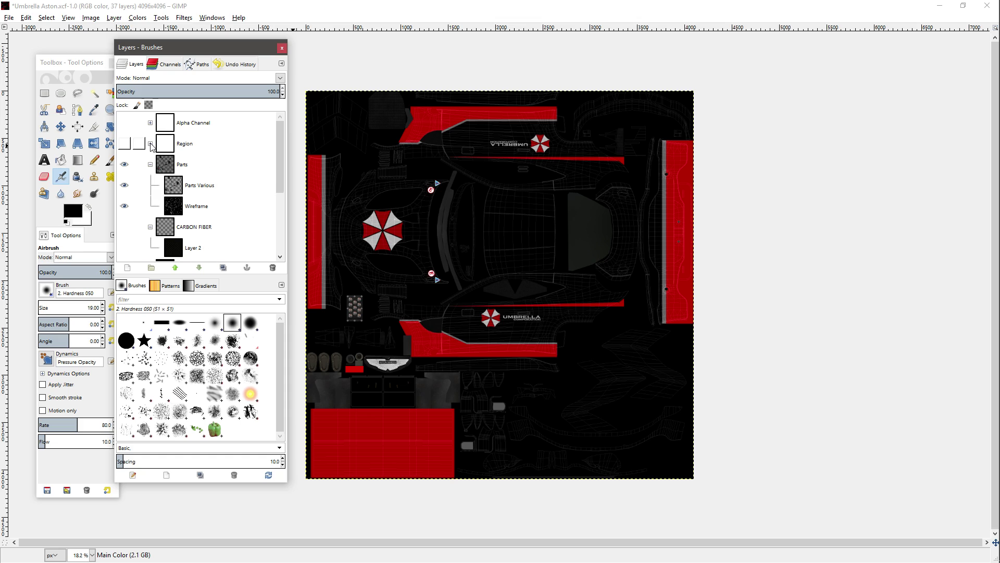
pyautogui.click(150, 143)
pyautogui.scroll(-1, 241, 182)
pyautogui.scroll(-1, 241, 182)
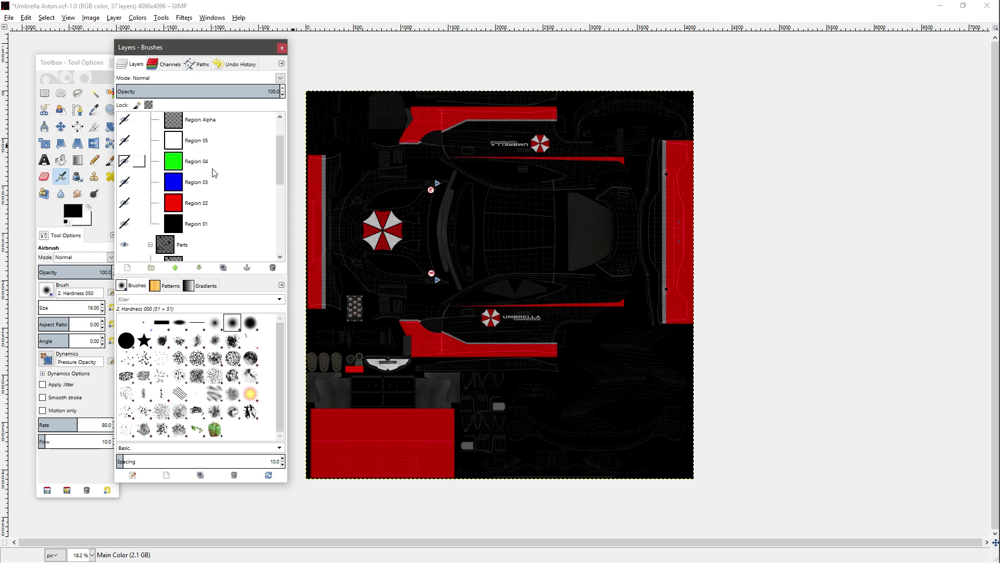
pyautogui.doubleClick(205, 225)
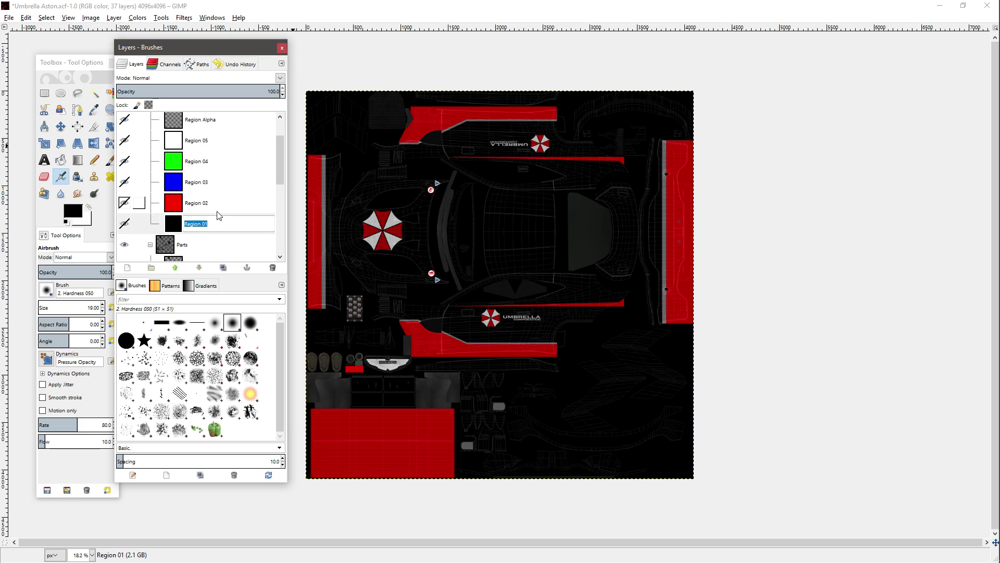
pyautogui.write('LiVERY #1')
pyautogui.click(210, 203)
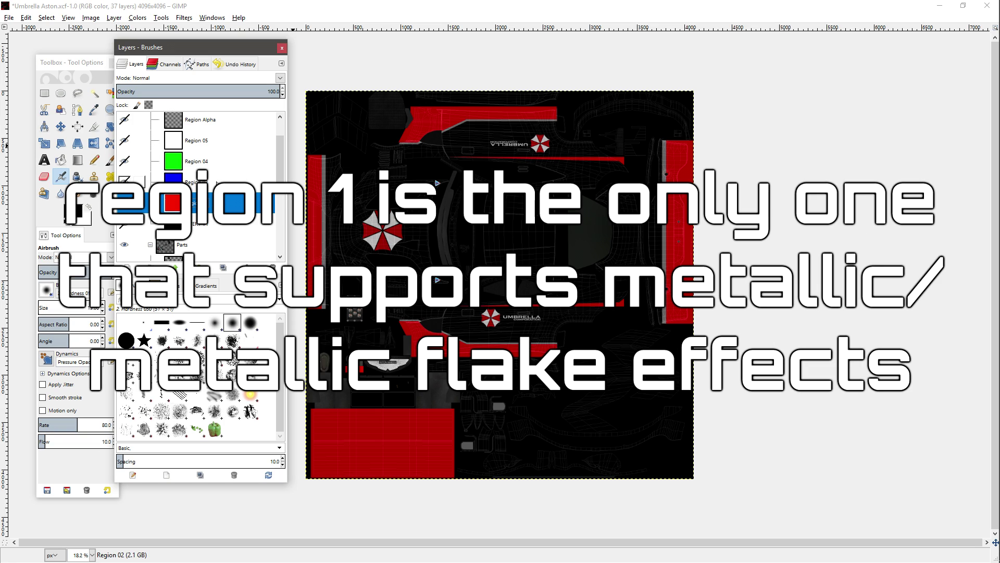
# Rename the Region 03 layer to CHROME and Region 05 to BASE.
pyautogui.doubleClick(216, 182)
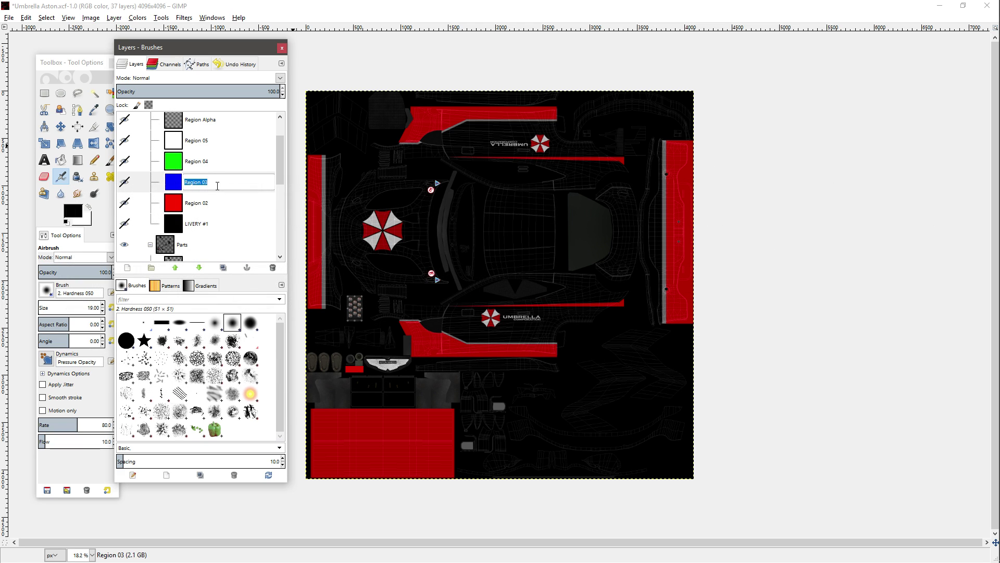
pyautogui.write('CHROME')
pyautogui.press('Return')
pyautogui.click(223, 163)
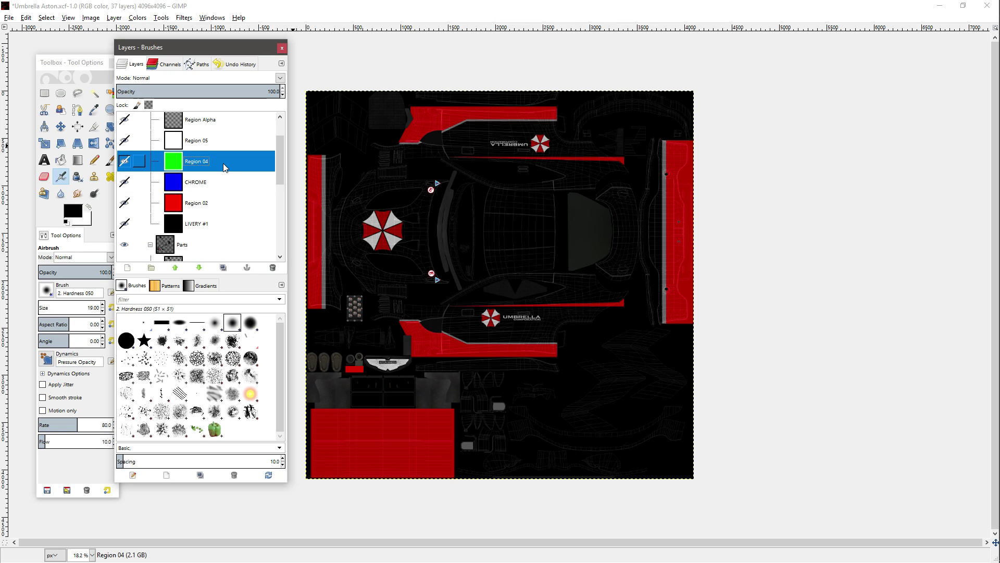
pyautogui.click(212, 147)
pyautogui.doubleClick(212, 146)
pyautogui.write('BASE')
pyautogui.press('Return')
# Rename the Region 04 layer to SPONSORS #1, then reselect the LIVERY #1 layer.
pyautogui.doubleClick(215, 161)
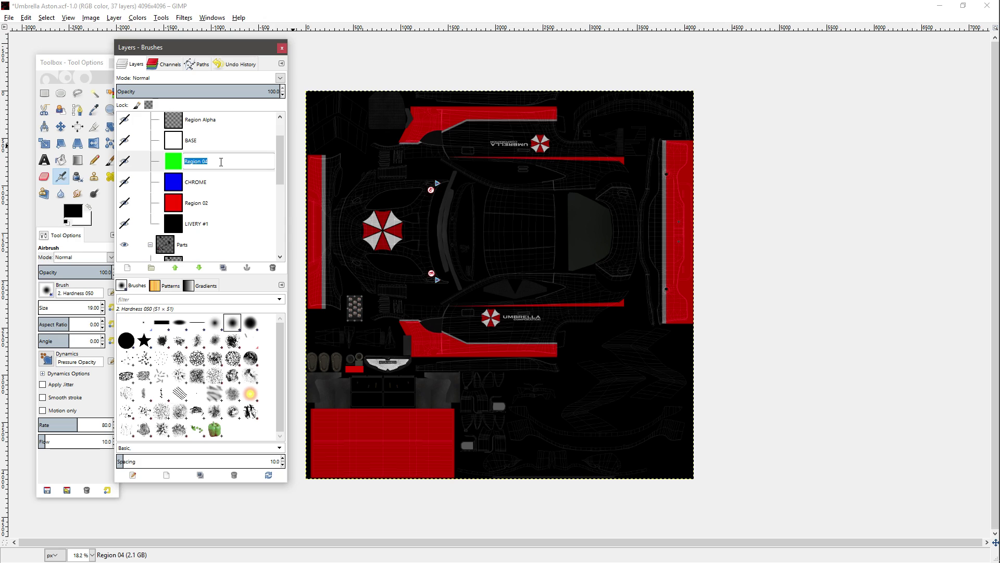
pyautogui.write('SPONSORS')
pyautogui.press('Return')
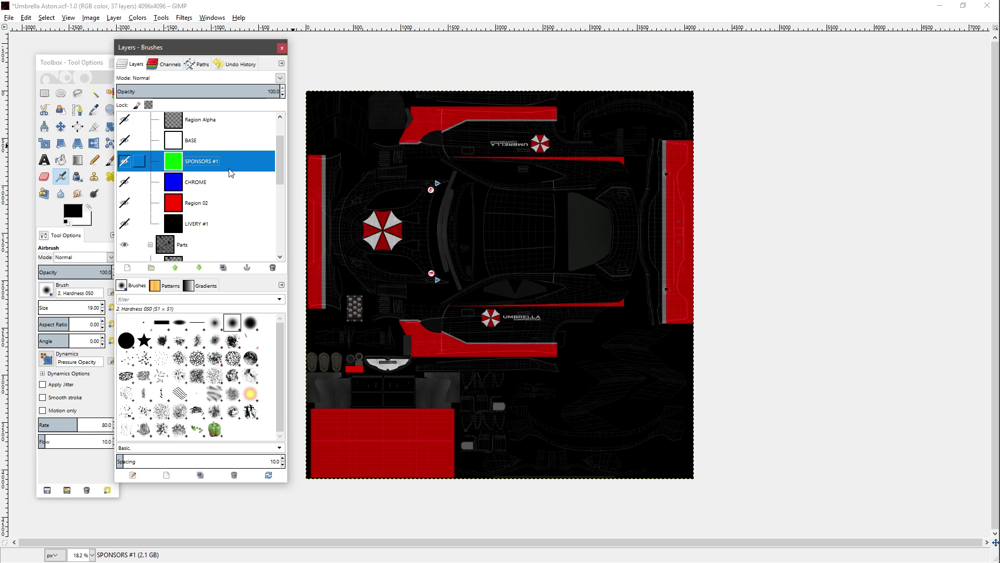
pyautogui.scroll(-1, 233, 182)
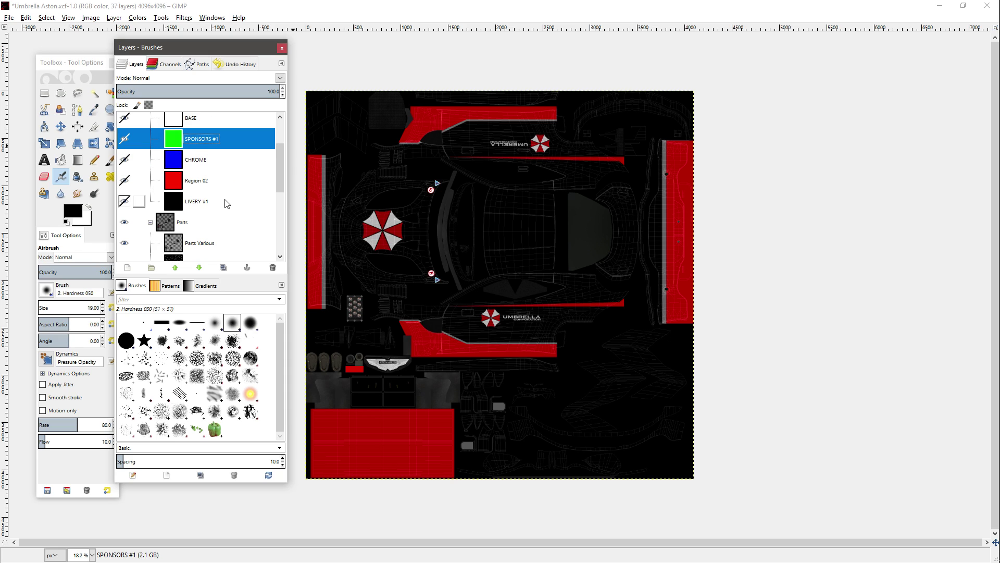
pyautogui.click(223, 203)
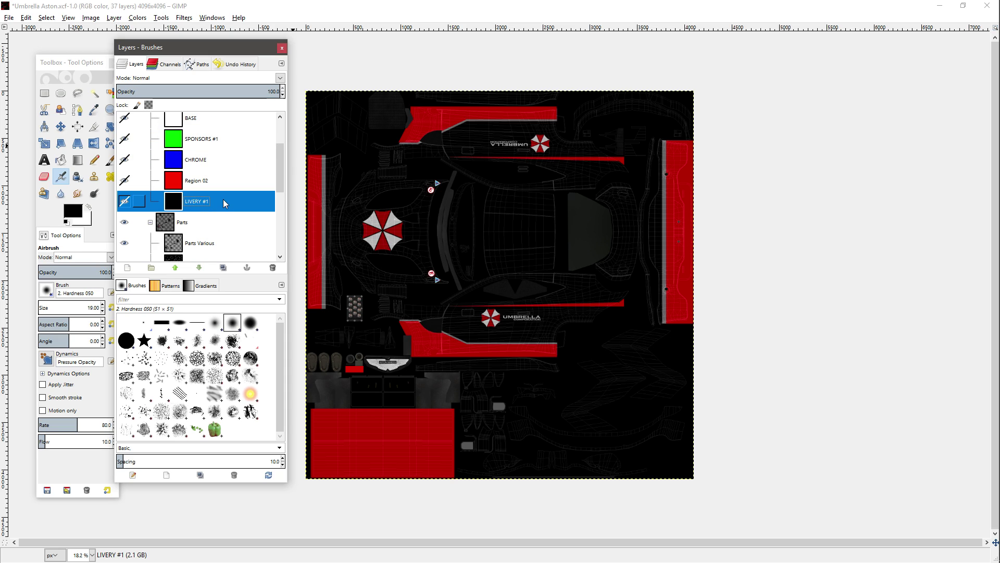